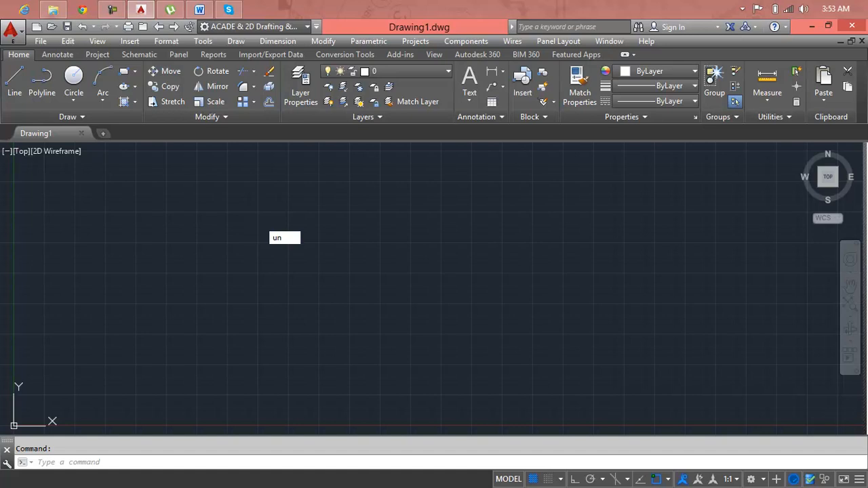
- Set the drawing's length units to Engineering with a precision of 0'-0"
key(Return)
click(370, 170)
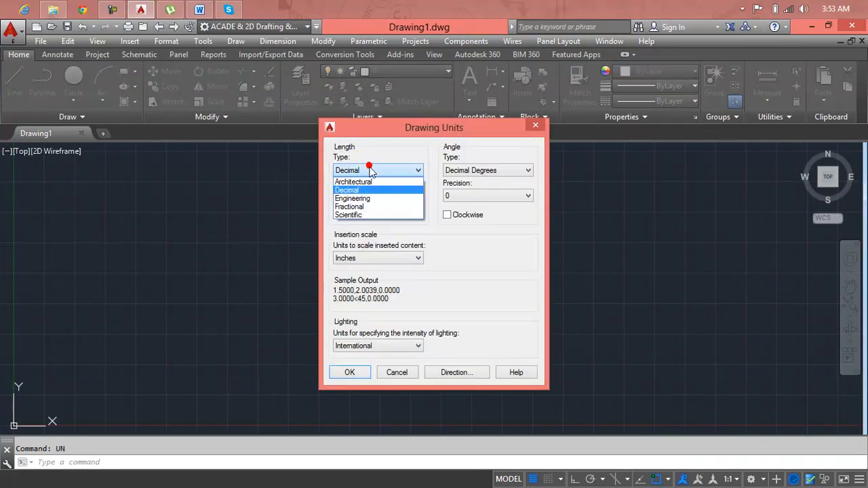
click(371, 198)
click(373, 196)
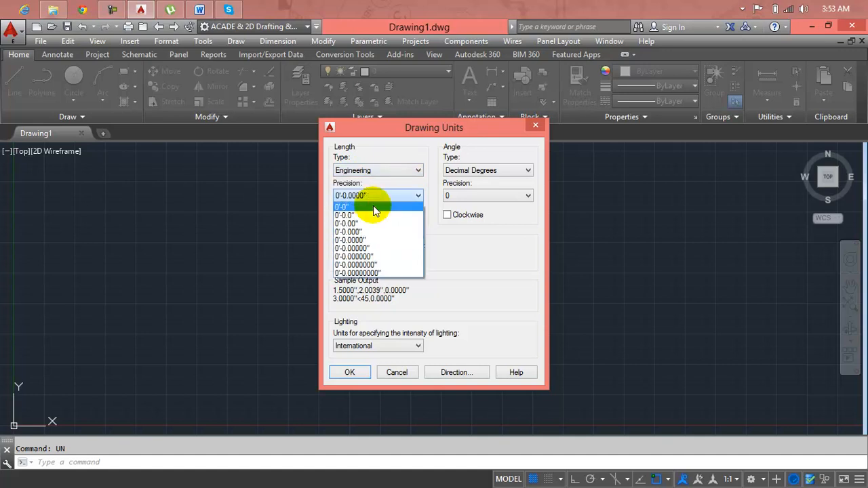
click(373, 207)
click(350, 373)
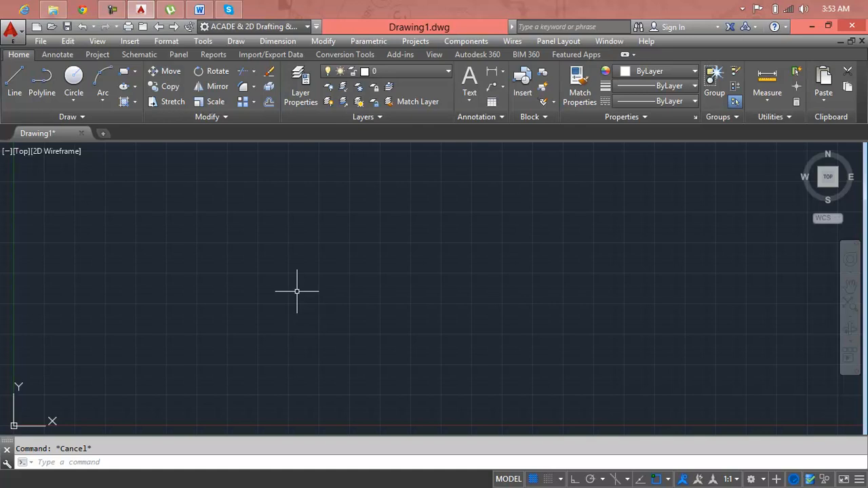
- Draw a closed four-sided outline about 1'-1" tall from single lines, turning Ortho on after the first horizontal side
text(l)
key(Return)
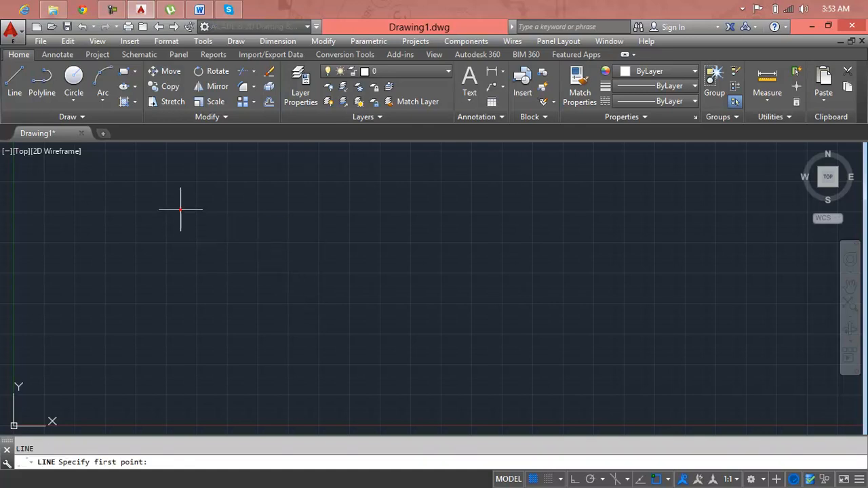
click(181, 209)
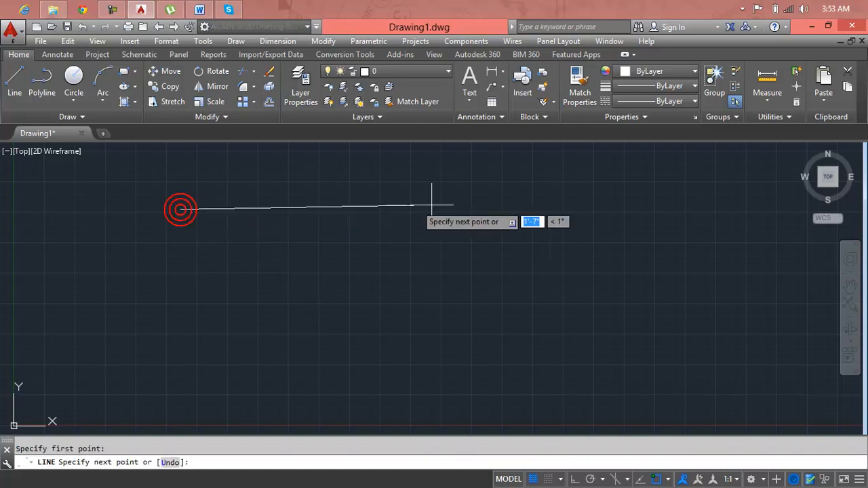
click(552, 209)
key(F8)
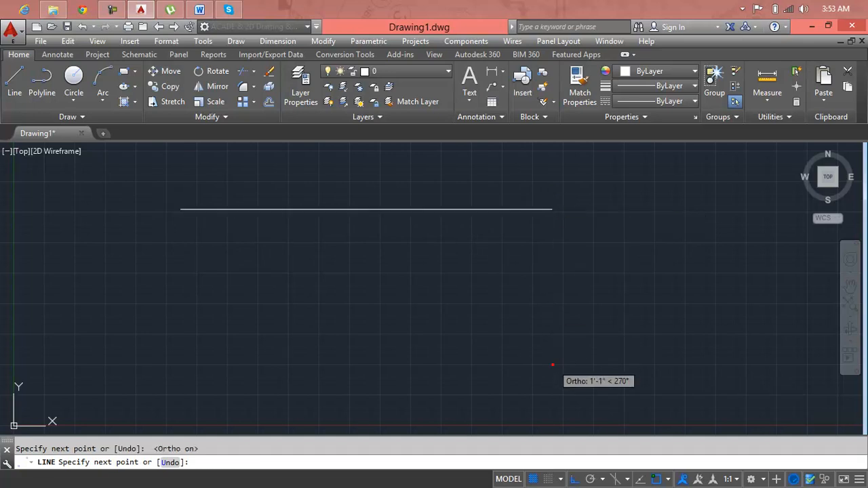
click(553, 365)
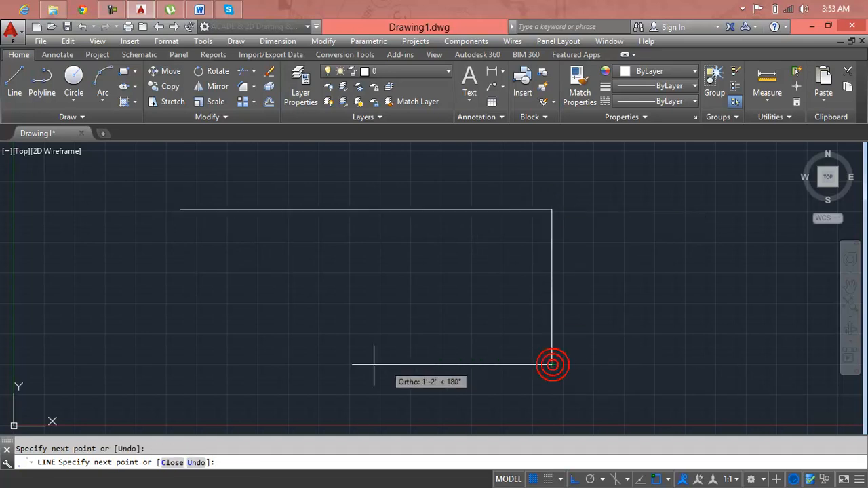
click(175, 364)
text(c)
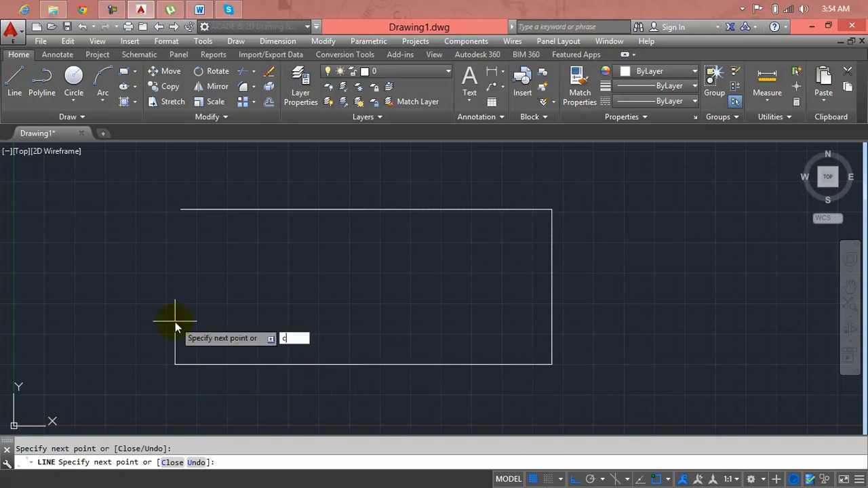
key(Return)
- Draw a rectangle about 3'-10" by 1'-8" to the right of the four-line outline
scroll(698, 268, down, 4)
middle_drag(698, 269, 415, 268)
text(rec)
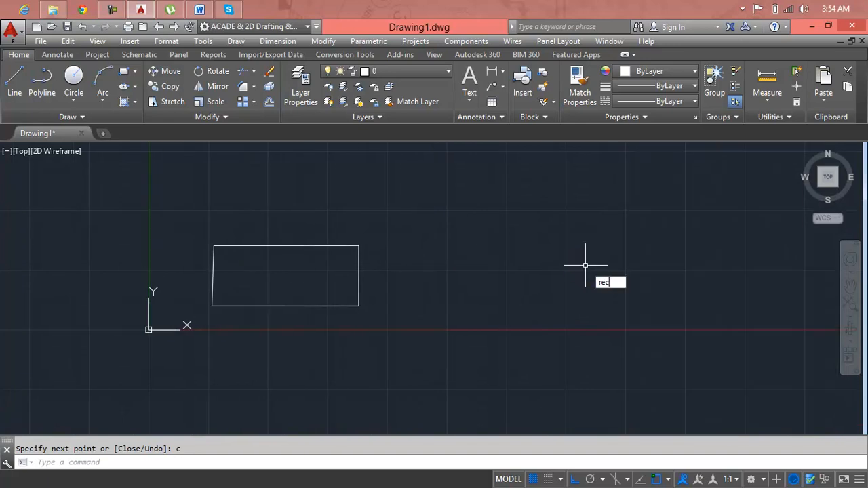
key(Return)
click(455, 233)
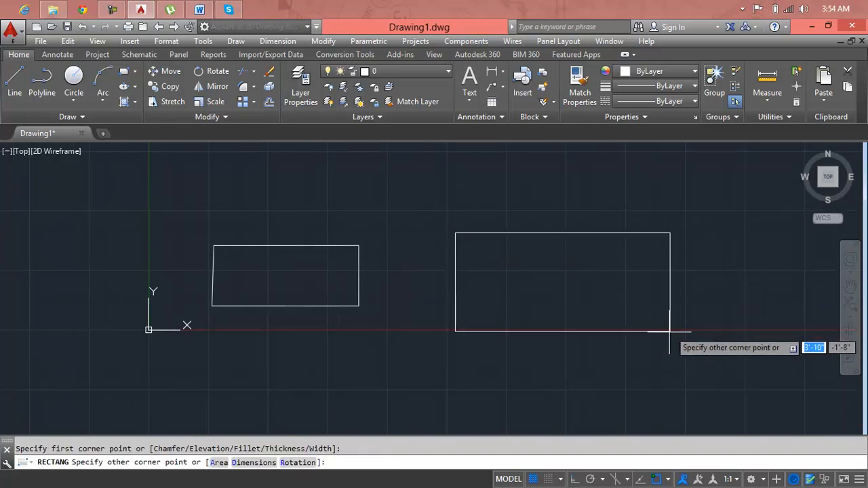
click(671, 336)
- Draw a circle of about 0'-11" radius centred on the large rectangle's lower-right corner
text(c)
key(Return)
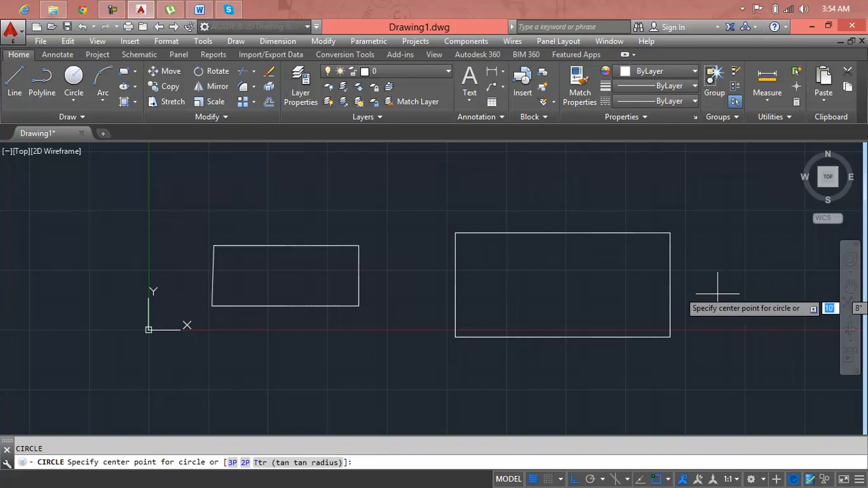
click(669, 337)
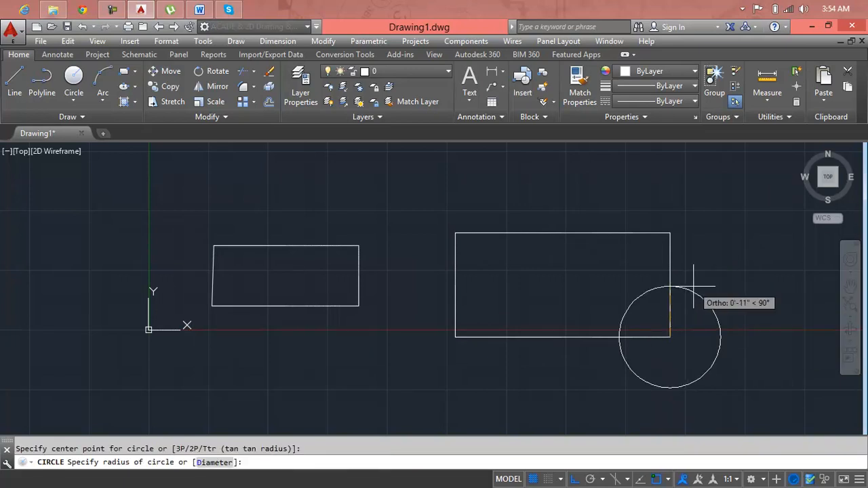
click(691, 289)
key(Escape)
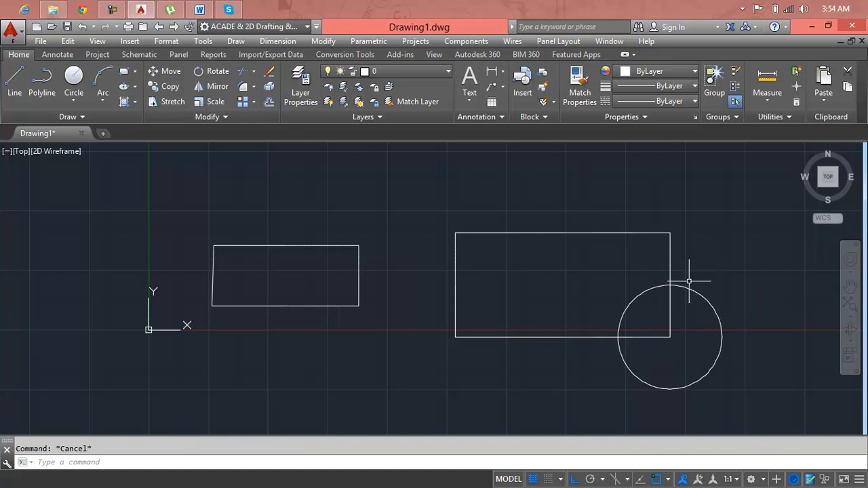
scroll(689, 280, up, 2)
scroll(689, 280, down, 2)
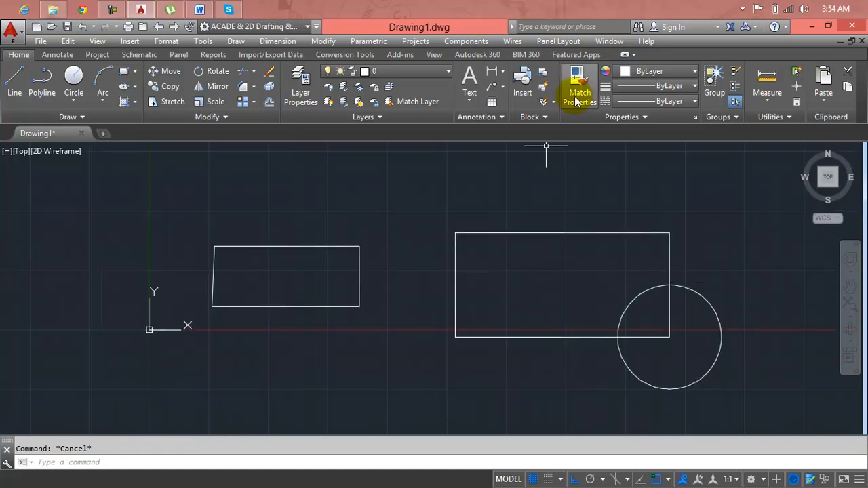
- View the Lesson 55 topic list in Word and return to the AutoCAD drawing
click(196, 10)
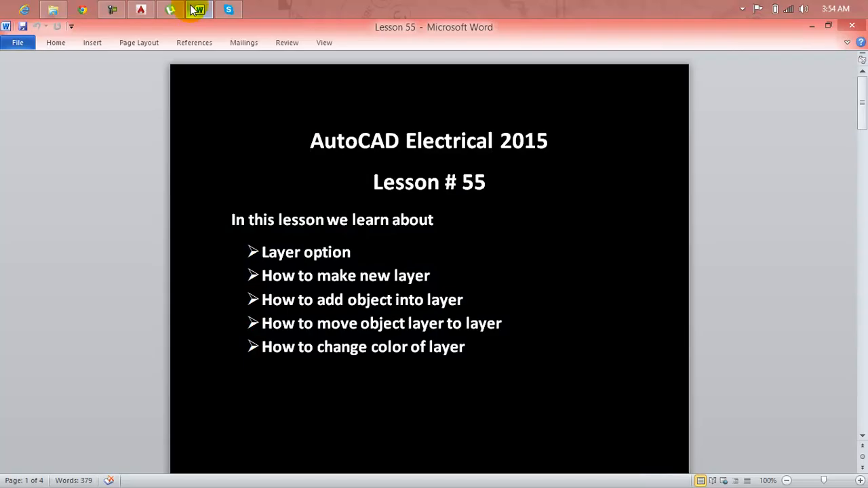
click(193, 9)
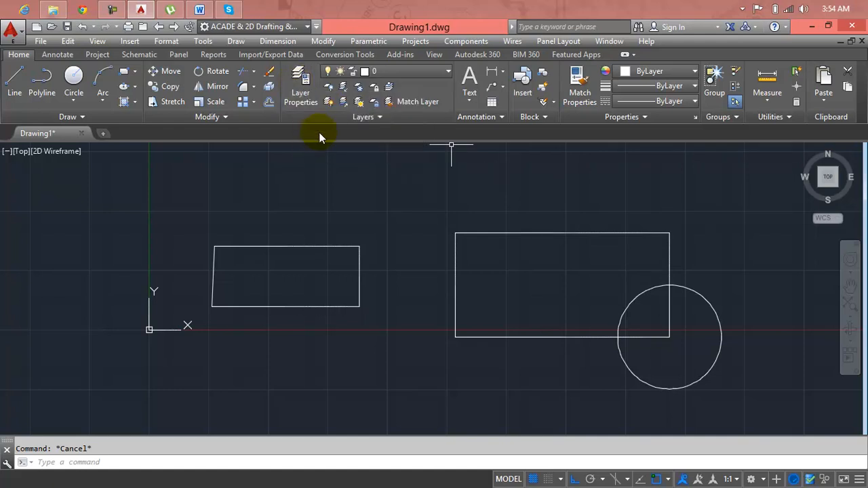
- Create a new layer named "rectangle" in the Layer Properties Manager
click(308, 94)
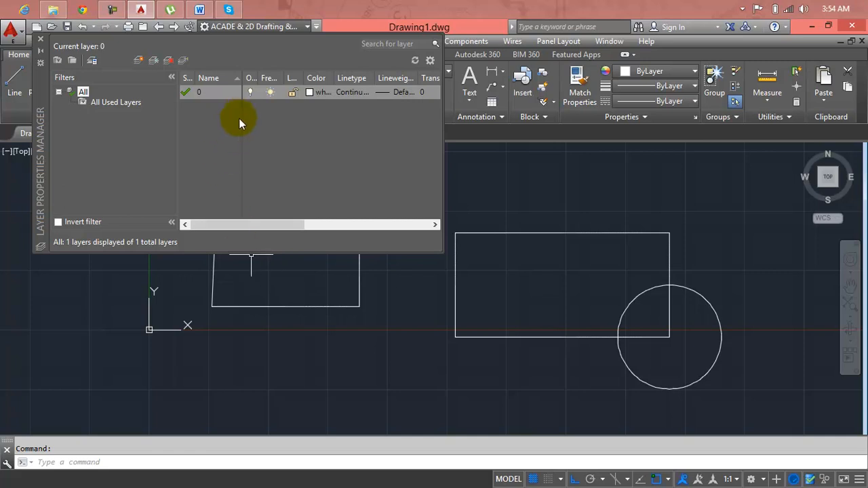
click(140, 61)
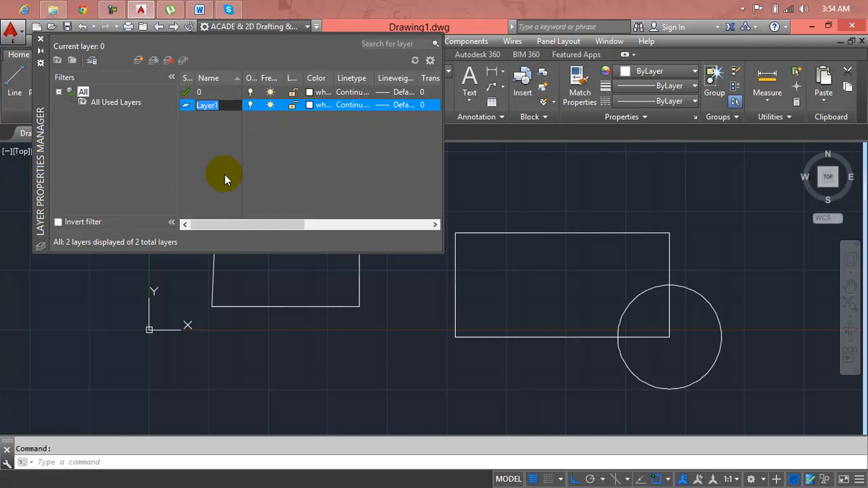
text(rectangle)
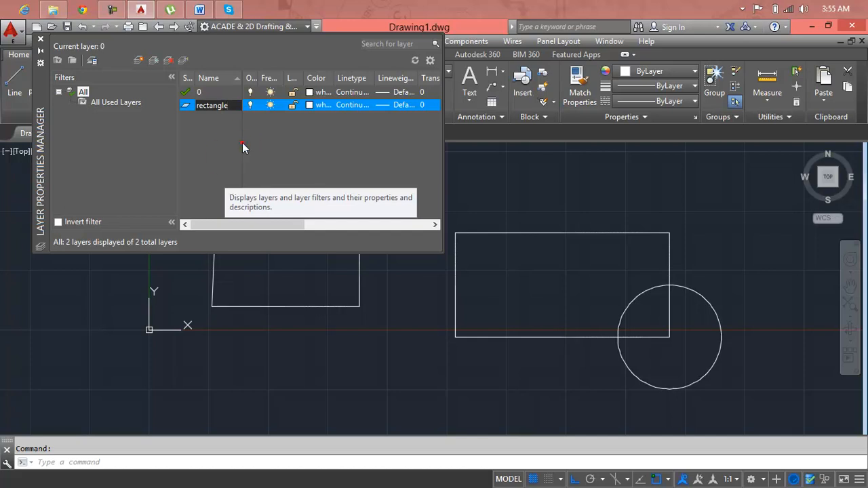
key(Return)
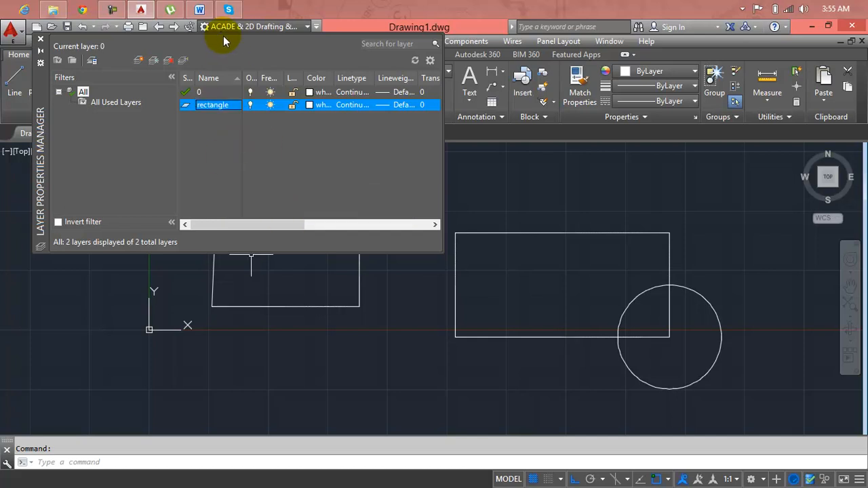
- Look at the lesson topics in Word, return to AutoCAD and close the Layer Properties Manager
click(200, 8)
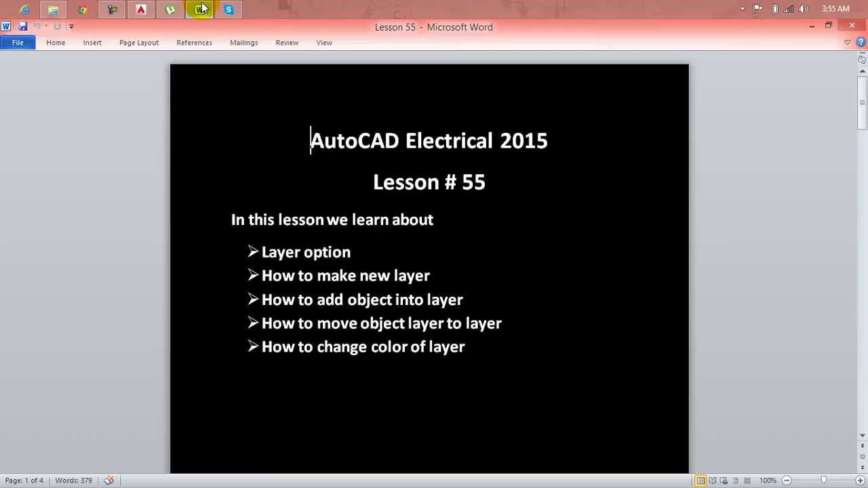
click(201, 9)
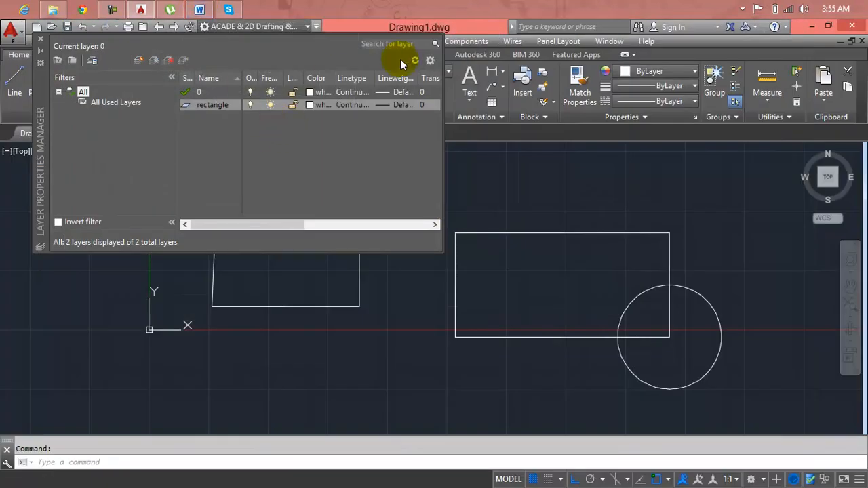
click(44, 40)
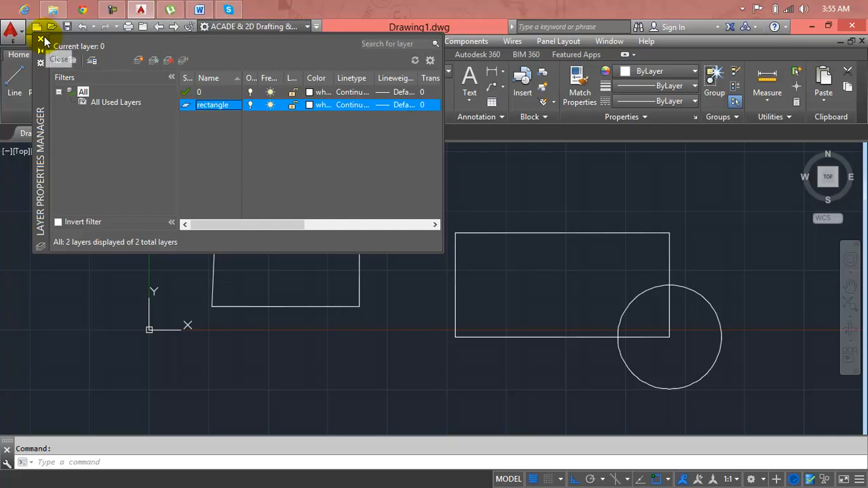
click(40, 39)
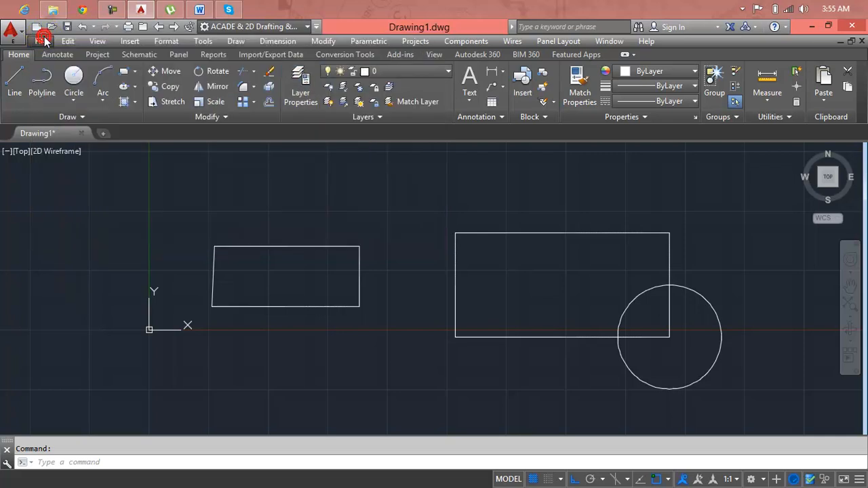
- Move the large rectangle to the "rectangle" layer and clear the selection
click(513, 232)
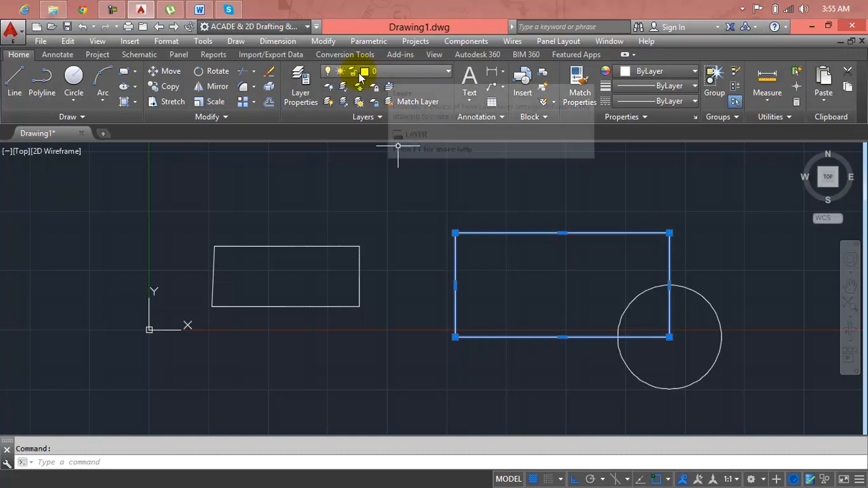
click(392, 72)
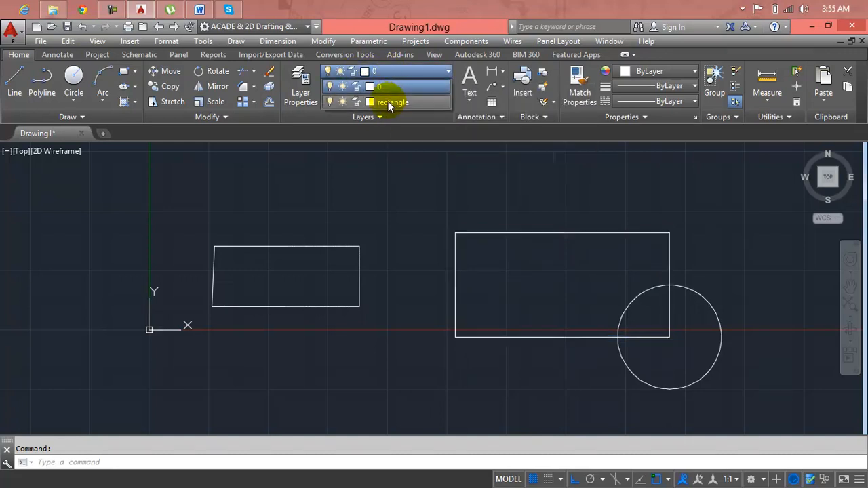
click(390, 101)
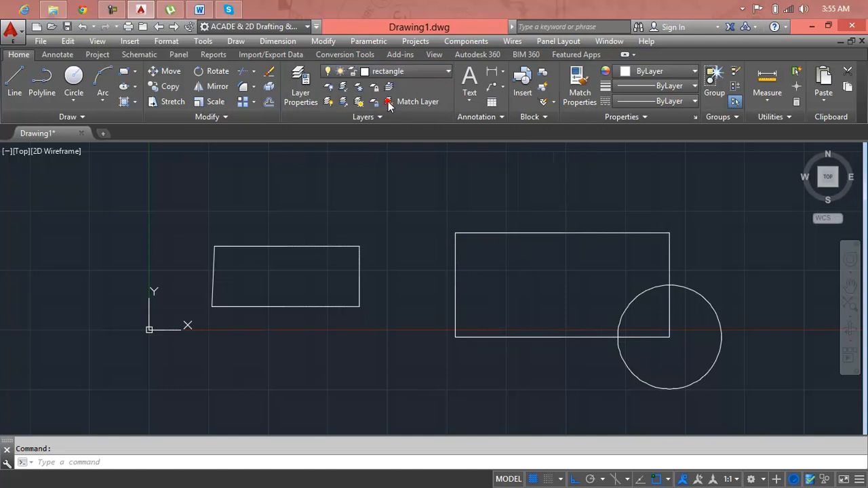
click(426, 199)
click(500, 216)
key(Escape)
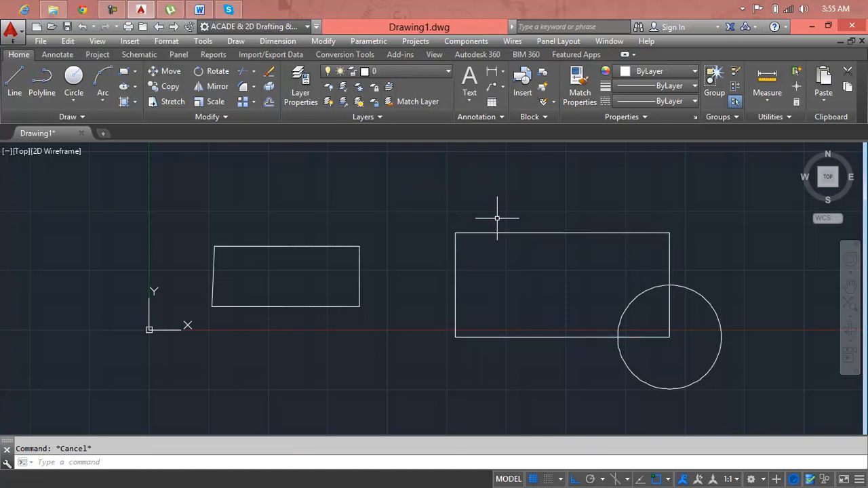
- Check which layers the large rectangle and the upper line of the smaller outline are on
click(500, 233)
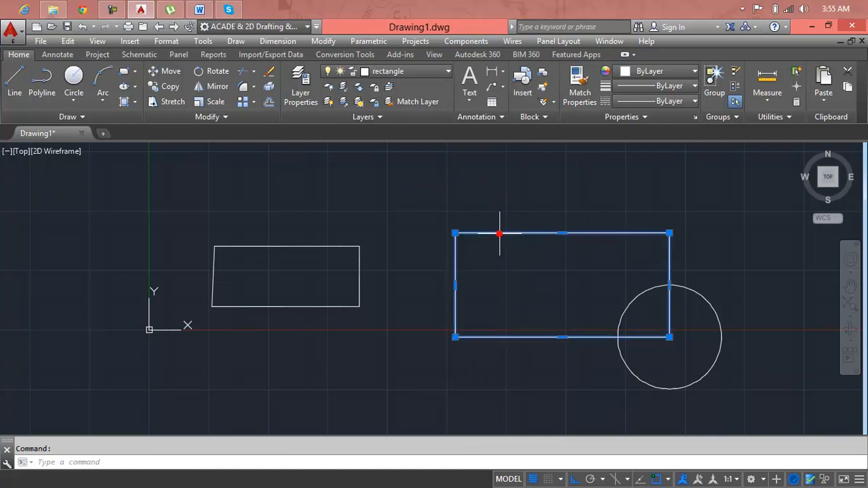
click(352, 245)
key(Escape)
click(347, 247)
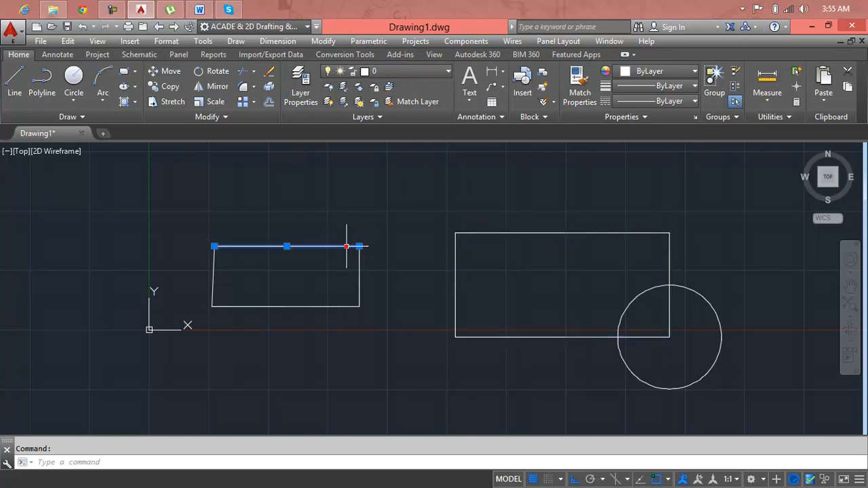
key(Escape)
click(480, 231)
click(481, 238)
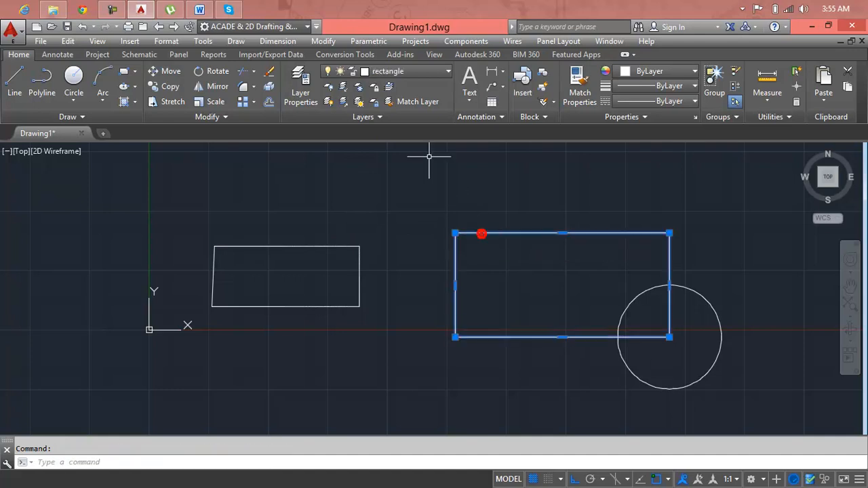
click(411, 199)
key(Escape)
key(Escape)
- Review the Lesson 55 topic list in Word again and return to the AutoCAD drawing
click(204, 8)
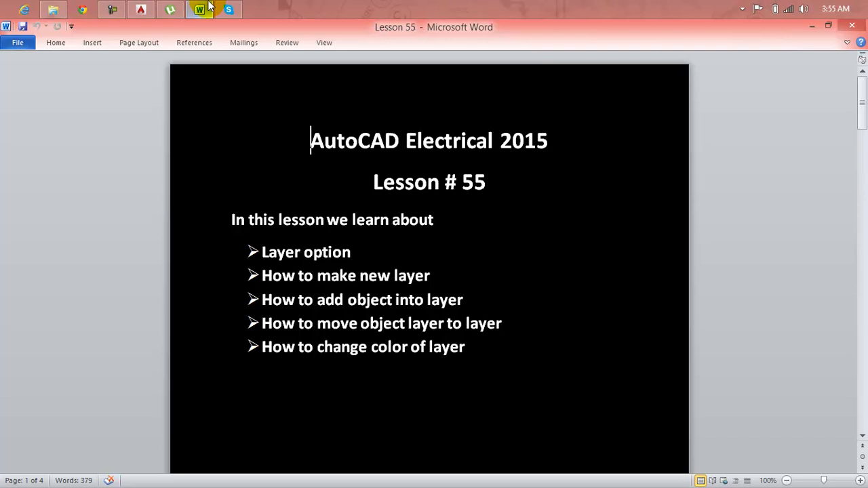
click(208, 7)
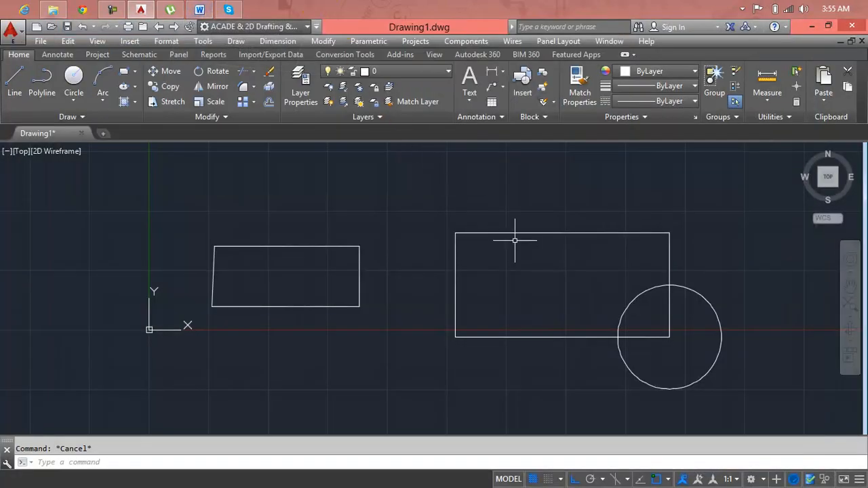
- Move all four lines of the smaller outline to the "rectangle" layer
click(335, 245)
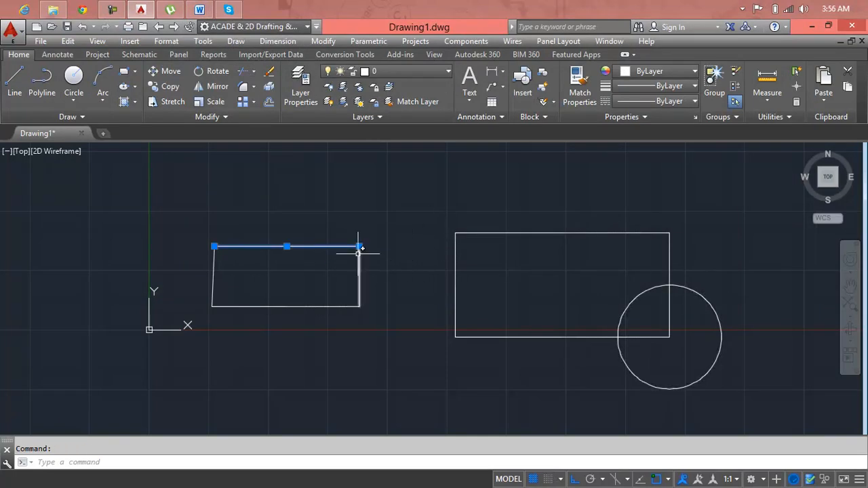
click(392, 232)
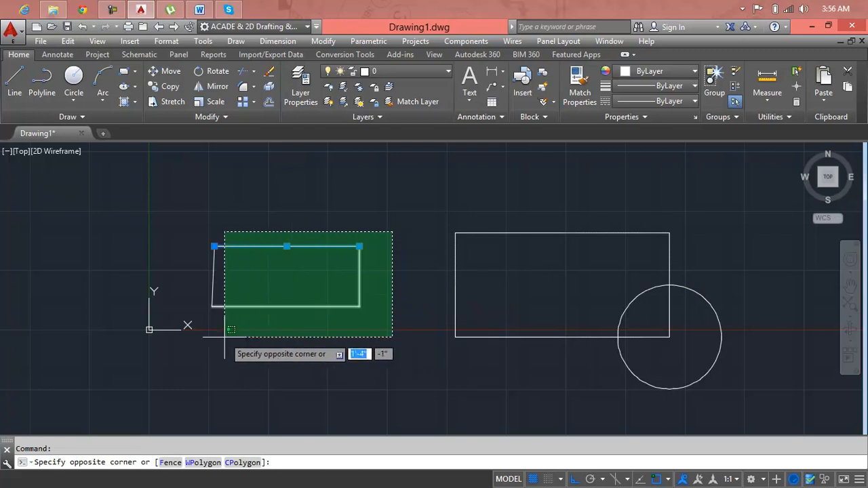
click(208, 322)
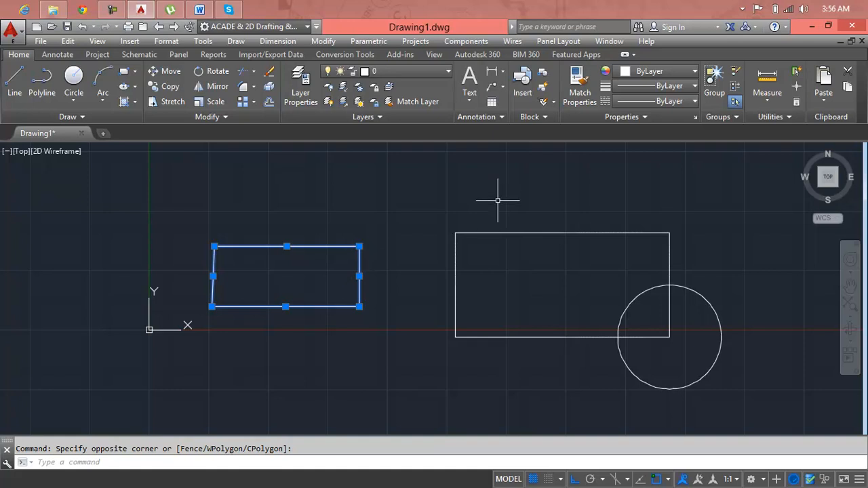
click(426, 70)
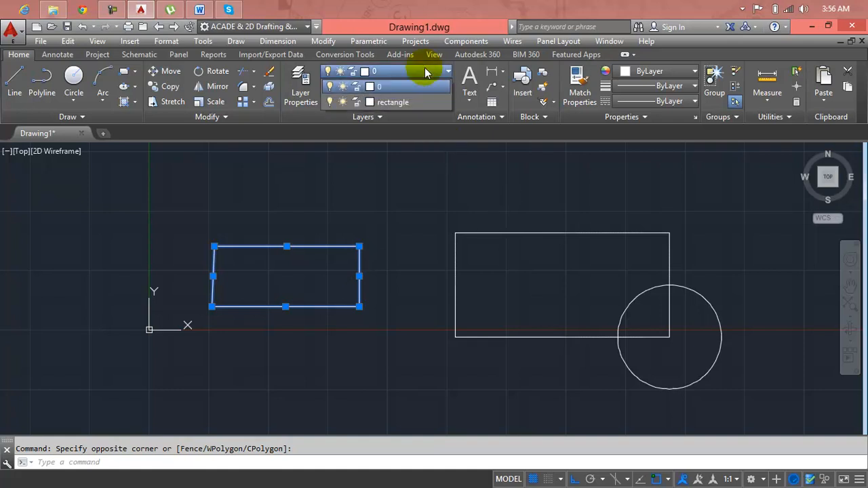
click(412, 101)
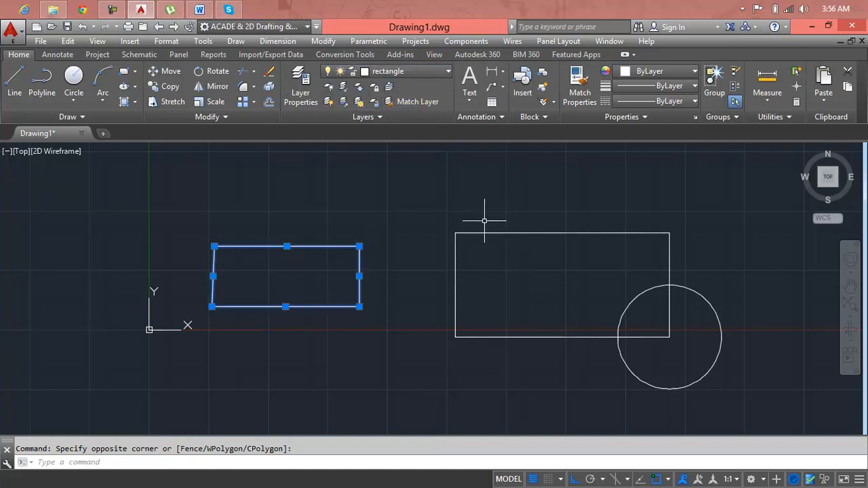
- Check the Lesson 55 topics in Word, then return to the AutoCAD drawing and clear the selection
click(210, 7)
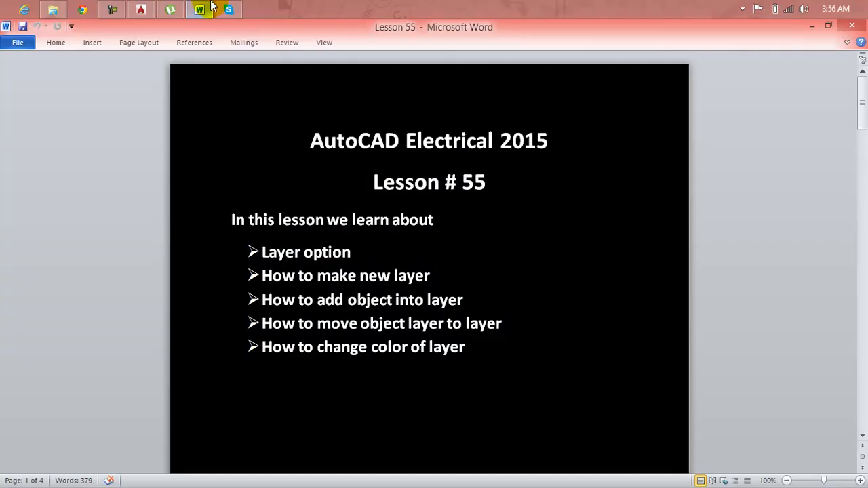
click(210, 7)
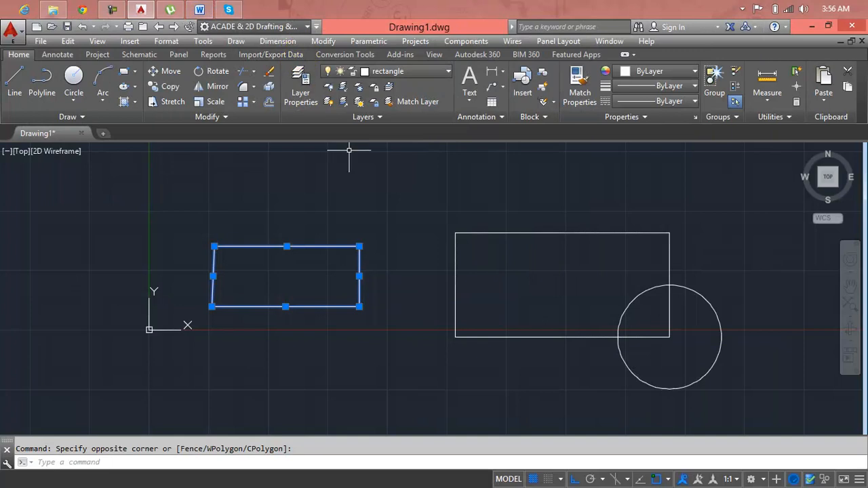
key(Escape)
key(Escape)
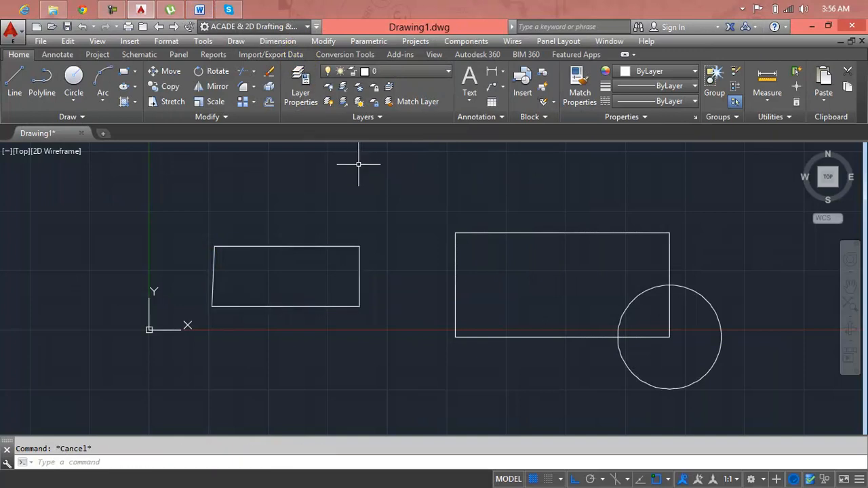
- Set the "rectangle" layer's color to index color 12 and close the Layer Properties Manager
click(301, 78)
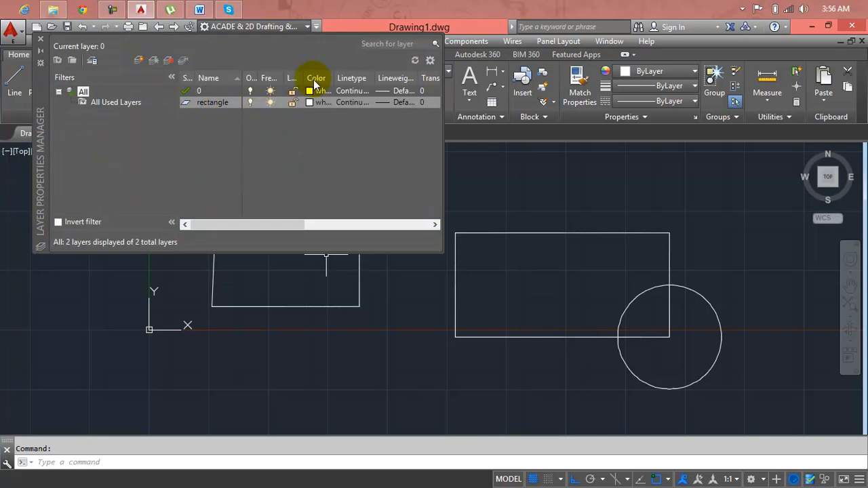
click(310, 103)
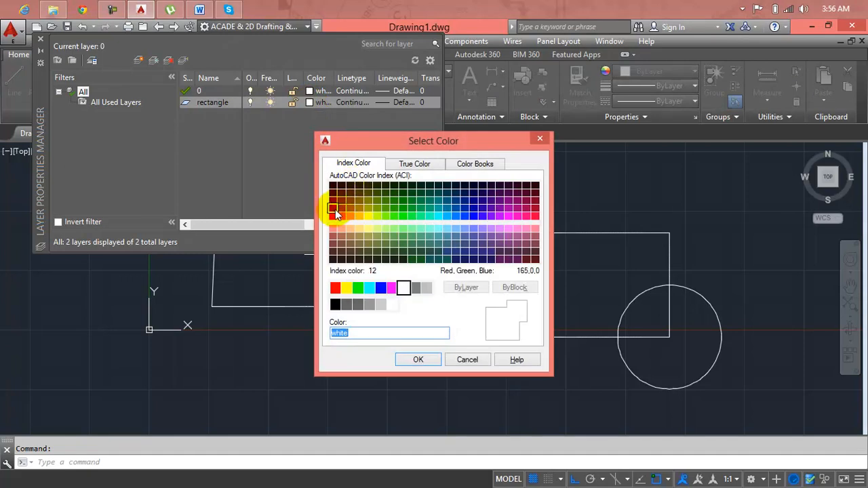
click(333, 207)
click(416, 360)
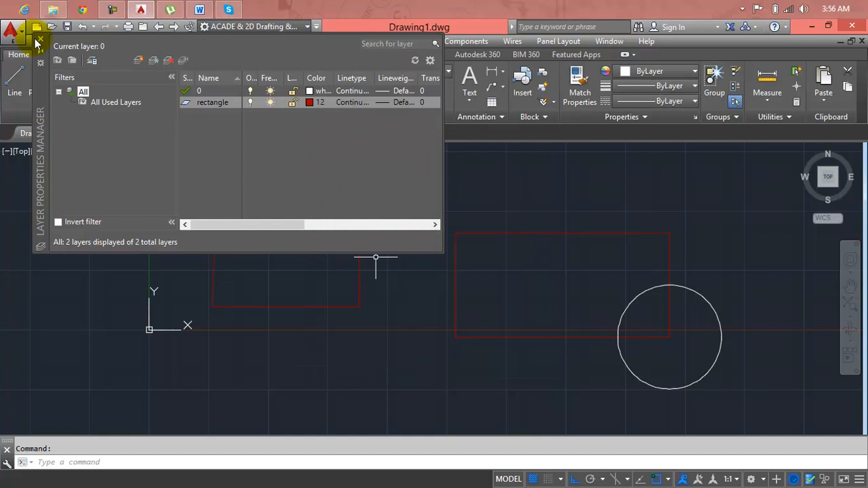
click(38, 41)
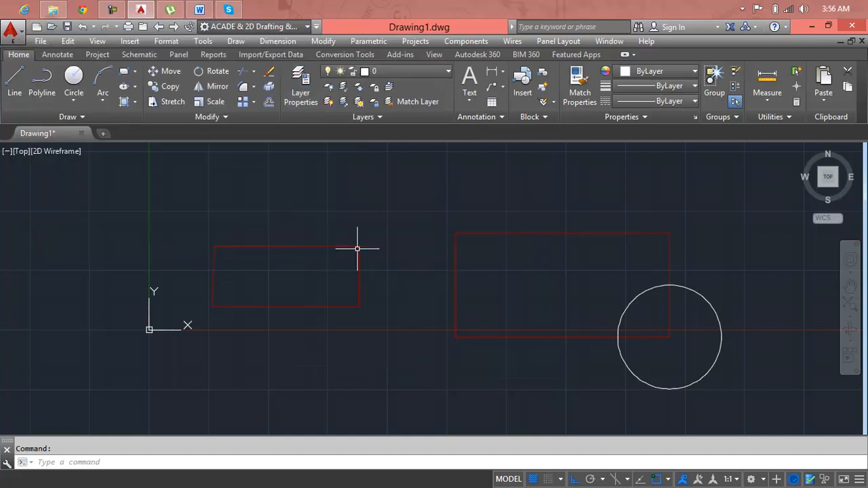
- Select the large rectangle and the smaller outline to check their layer and color, and clear the selection
click(555, 234)
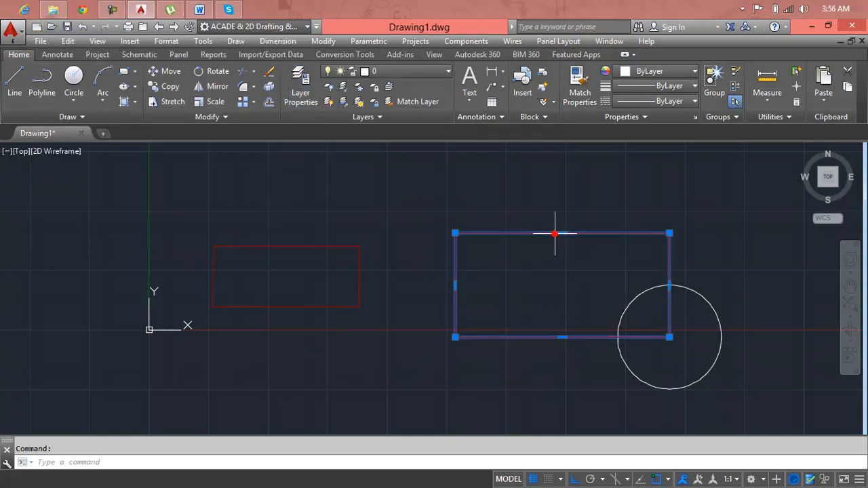
click(316, 246)
click(412, 213)
click(227, 322)
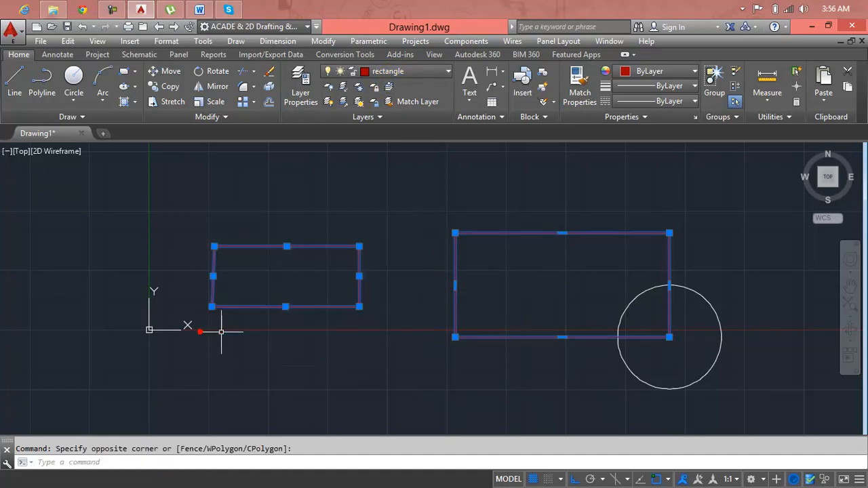
key(Escape)
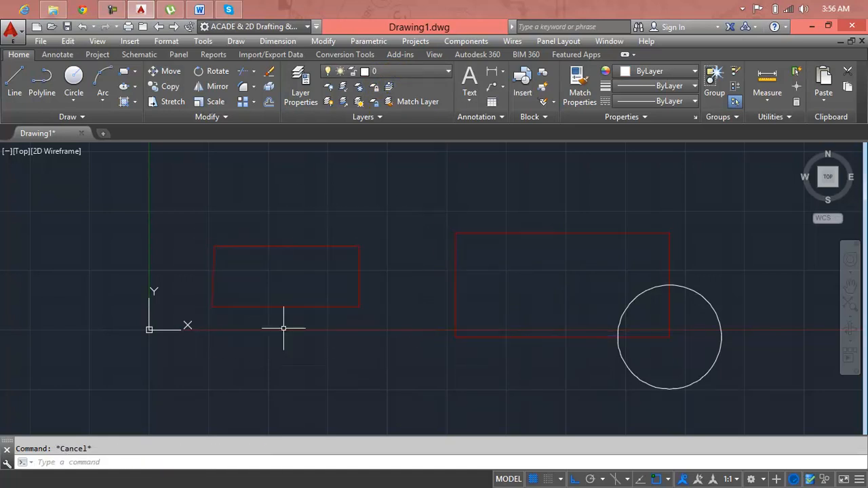